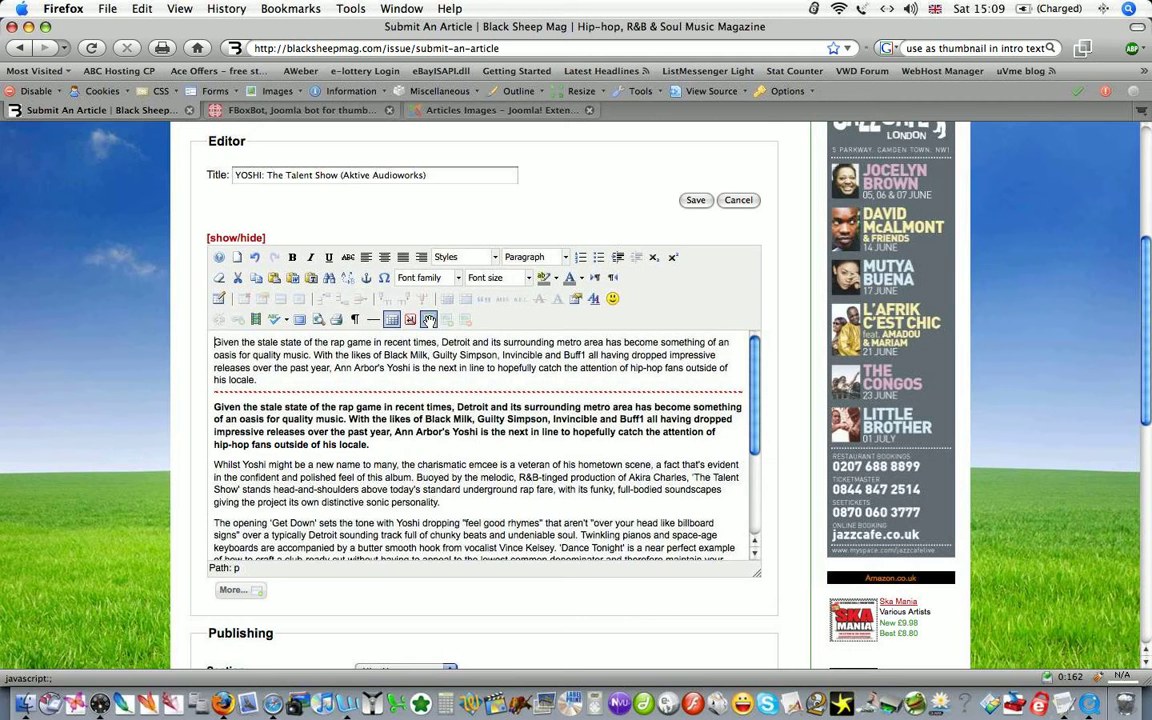
- Queue YOSHI ALBUM COVER.jpg from the Desktop for upload into the image manager's album-covers folder
left_click(428, 319)
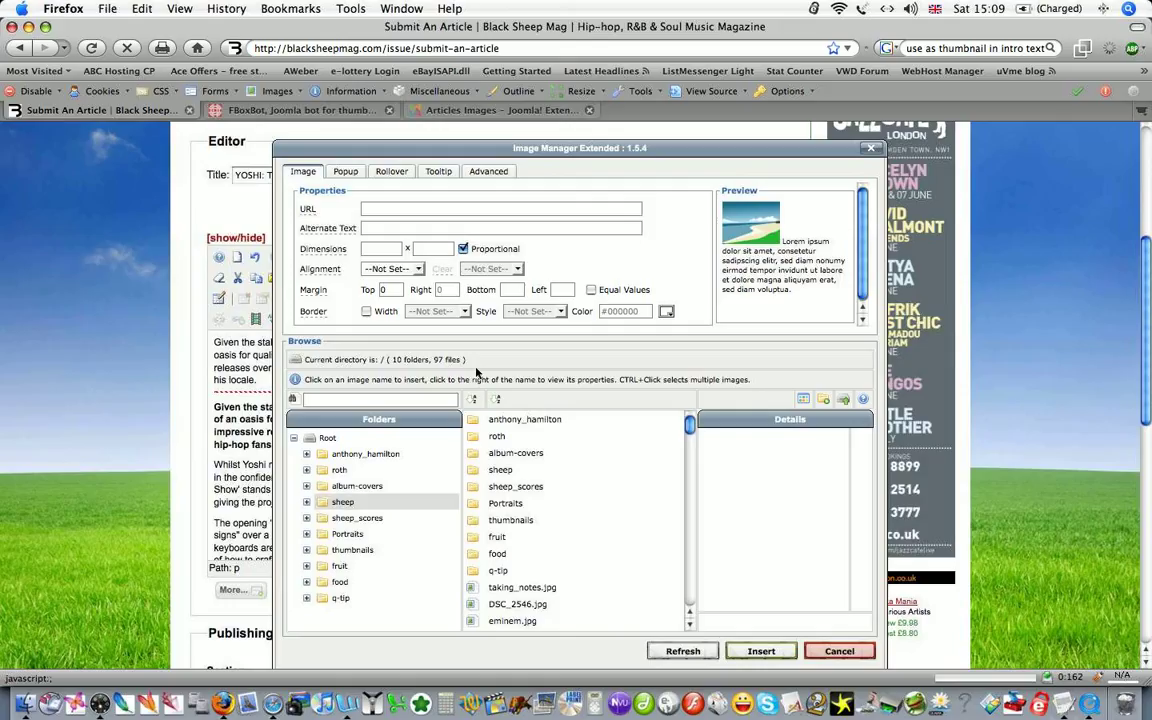
left_click(357, 486)
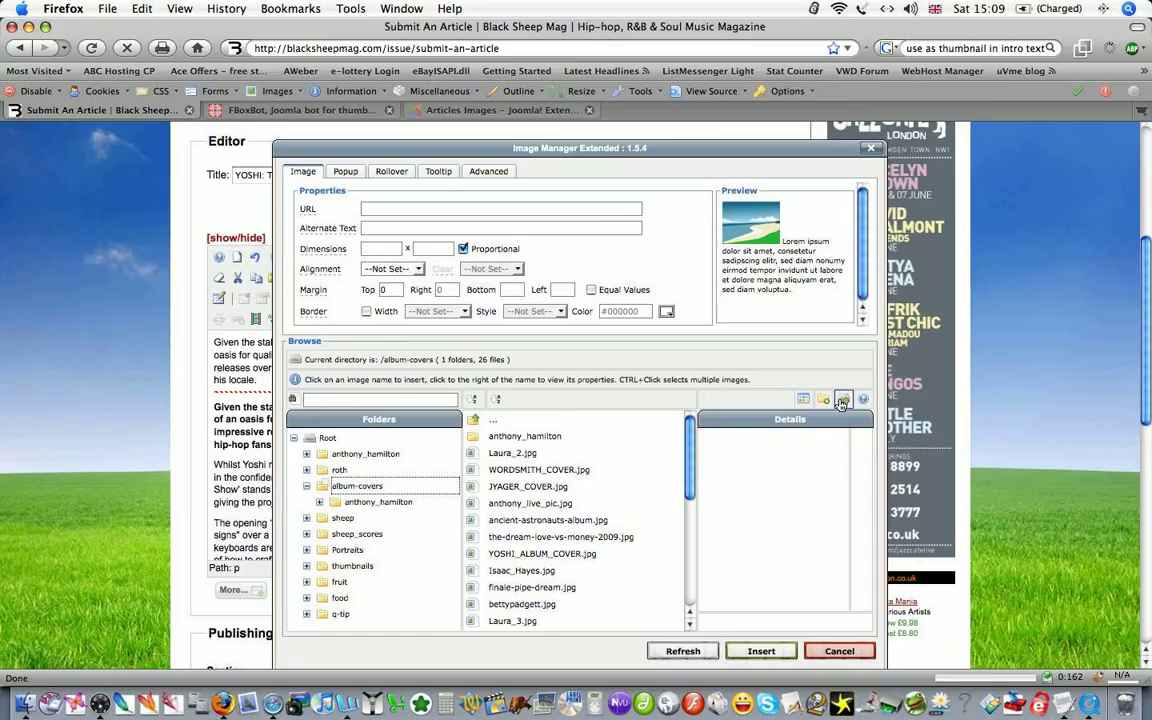
left_click(841, 404)
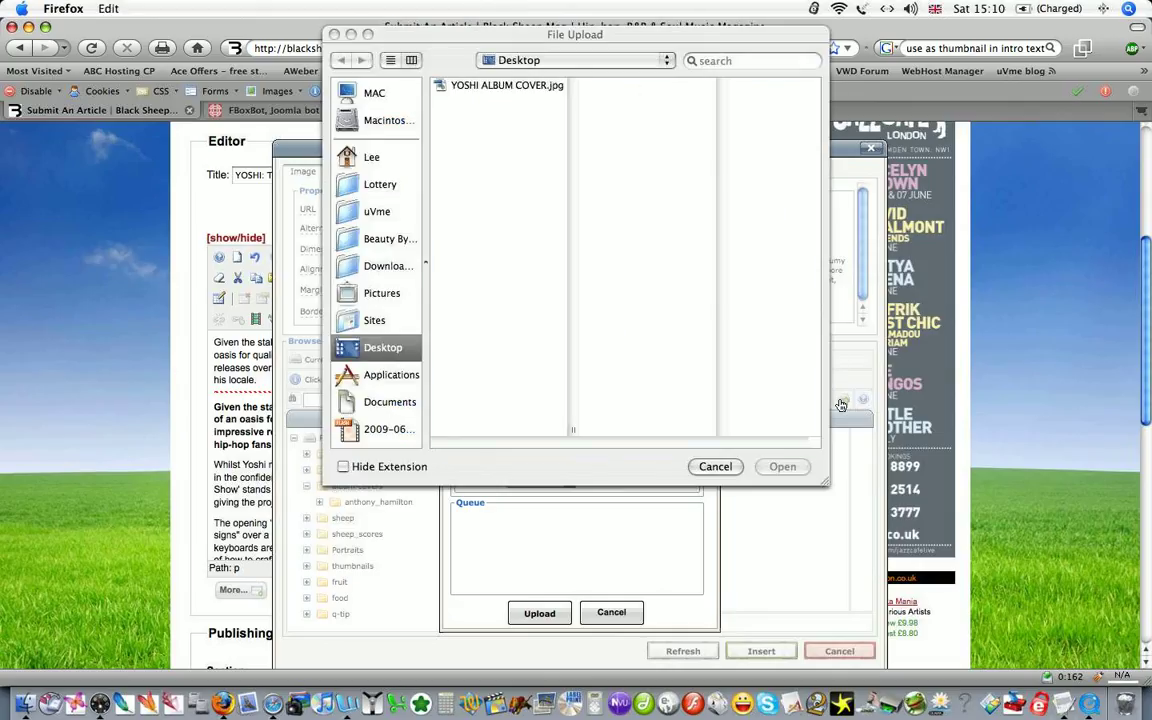
left_click(509, 87)
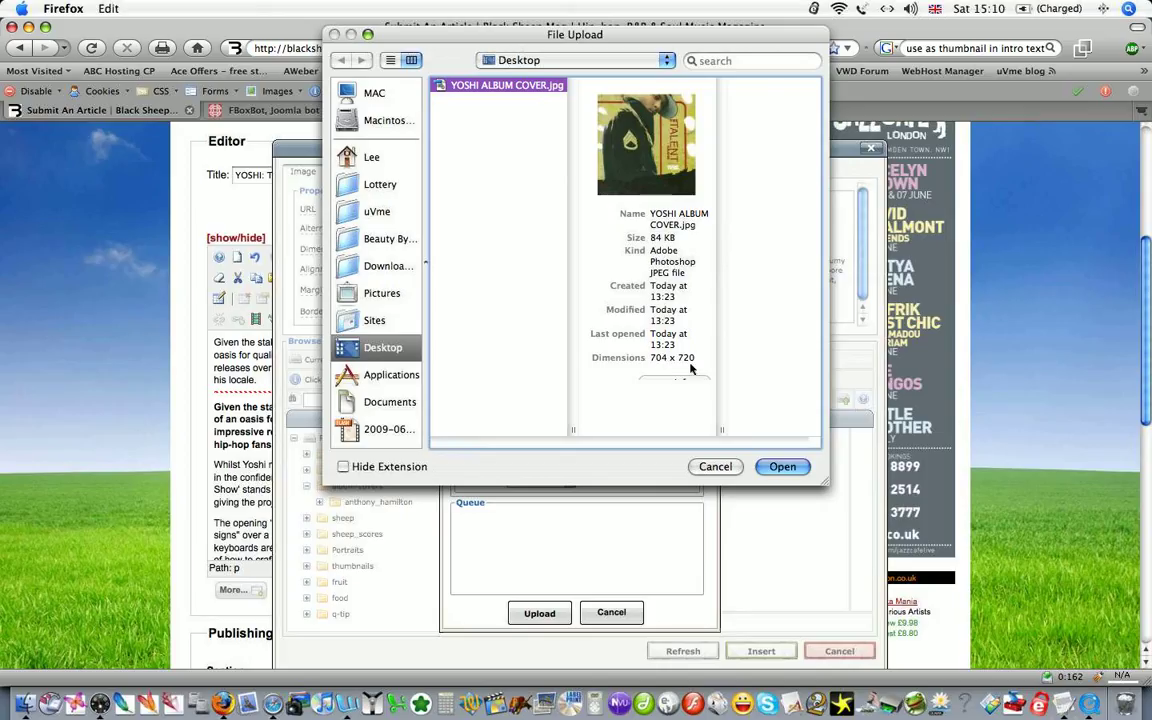
left_click(781, 467)
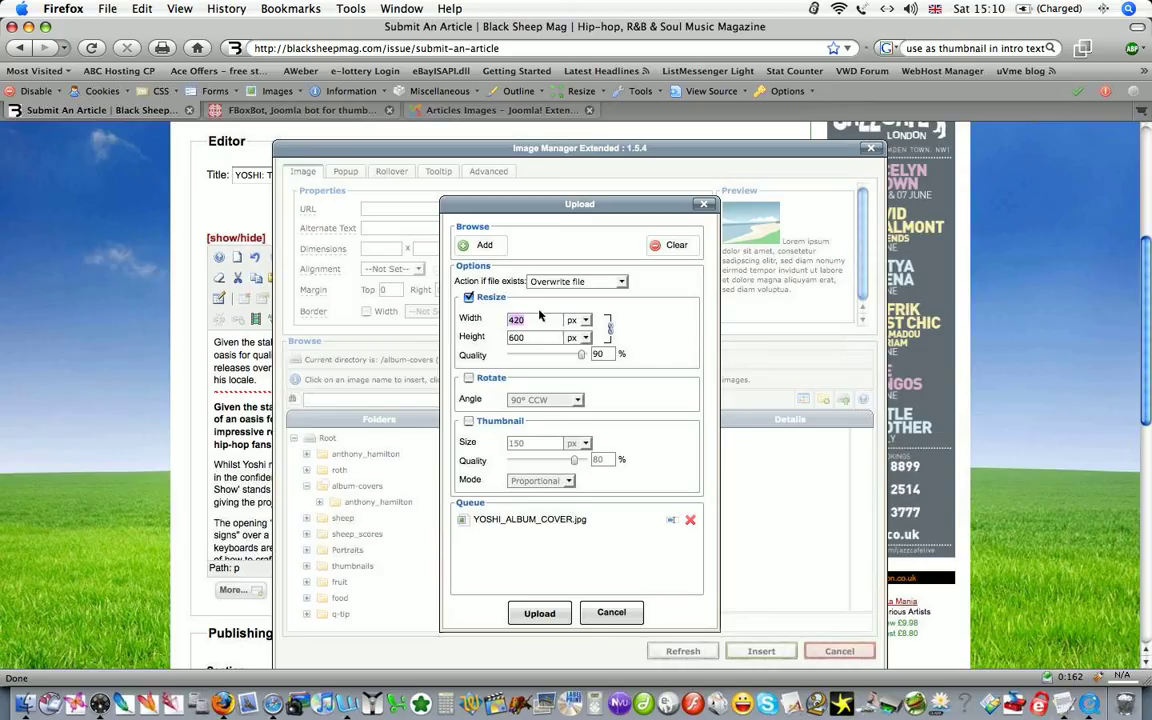
- Set the upload resize width to 300 px and upload the queued album cover
type("300")
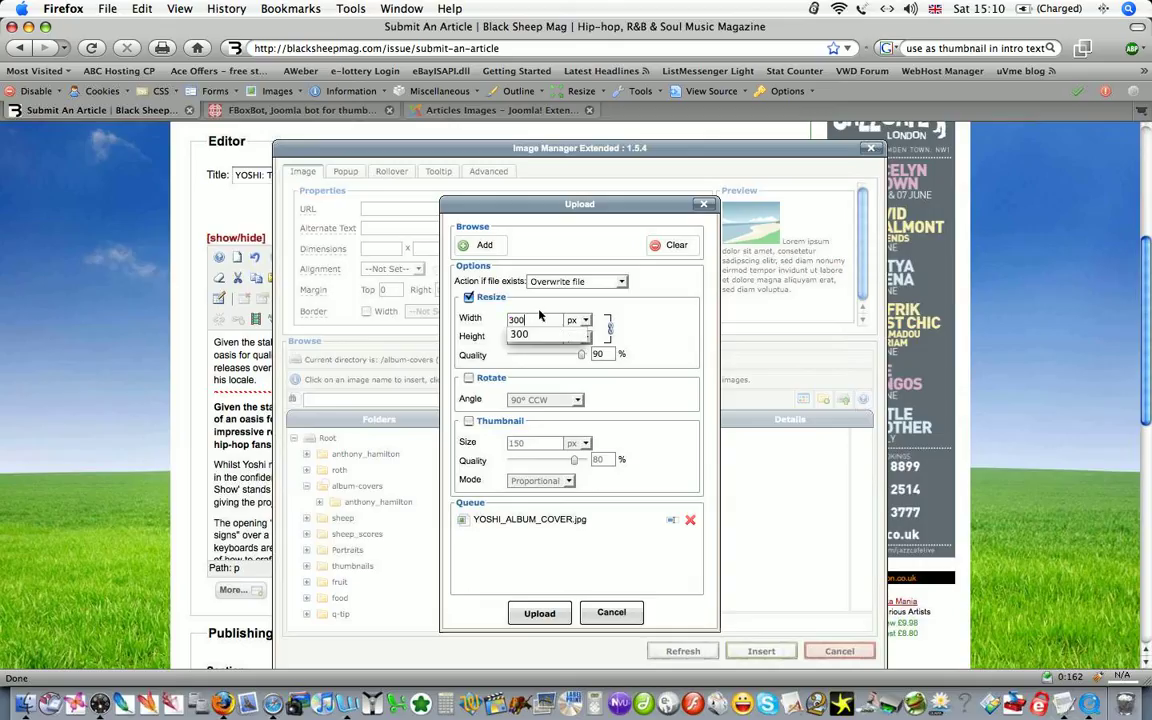
left_click(665, 326)
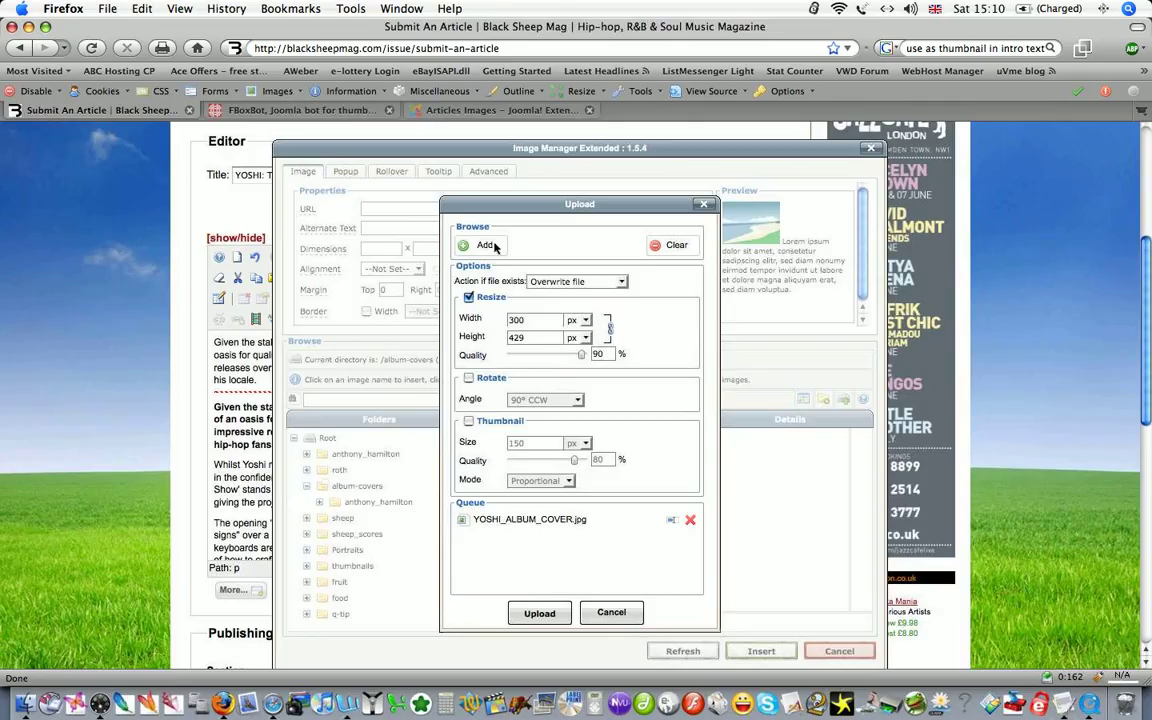
left_click(540, 613)
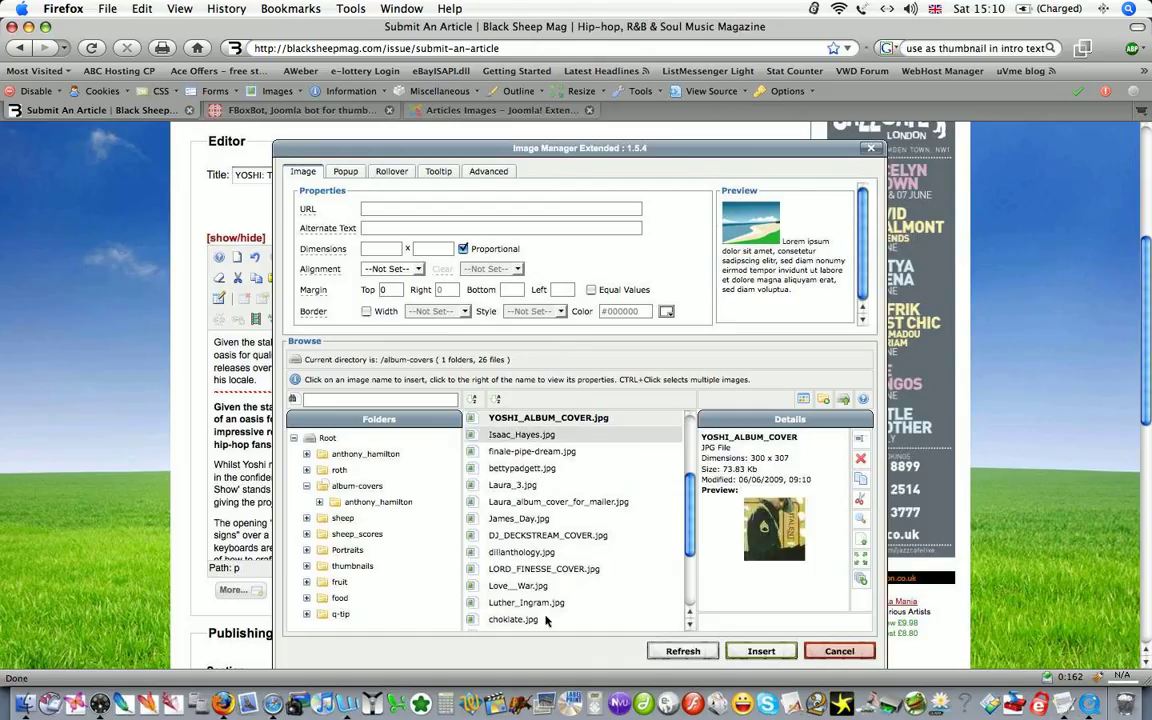
- Insert YOSHI_ALBUM_COVER.jpg at the start of the intro text and move that text to a new paragraph below the image
left_click(548, 418)
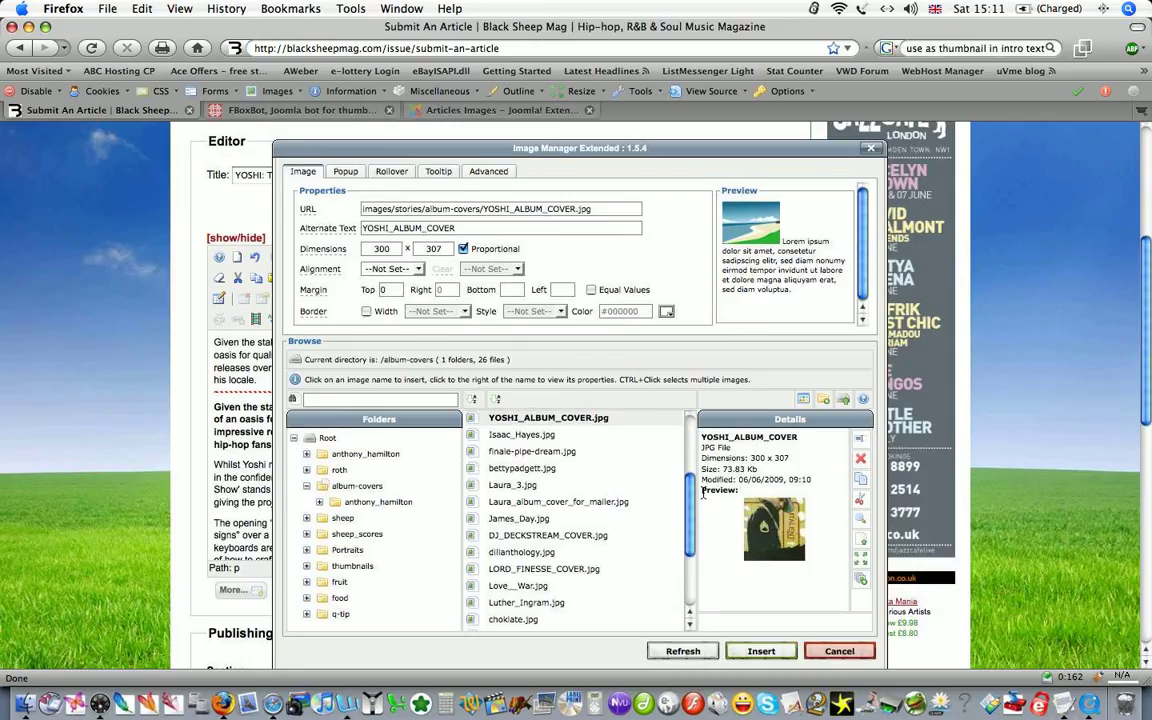
key("Return")
scroll(703, 492, "down", 3)
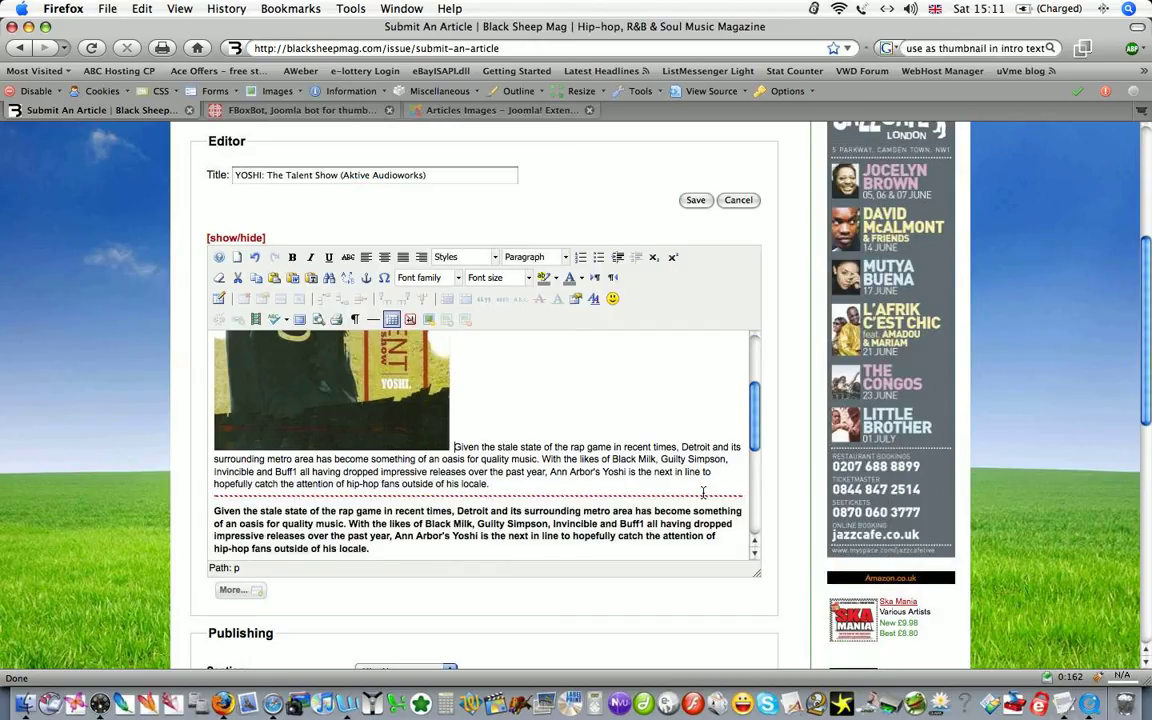
scroll(703, 492, "down", 1)
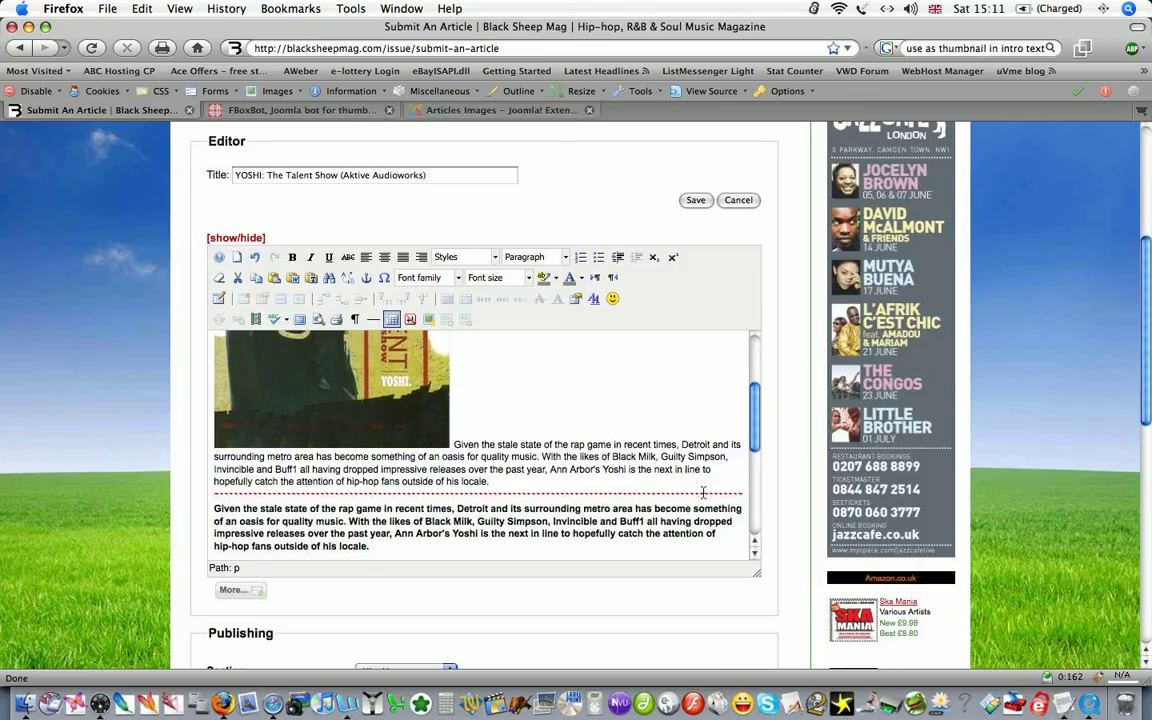
key("Return")
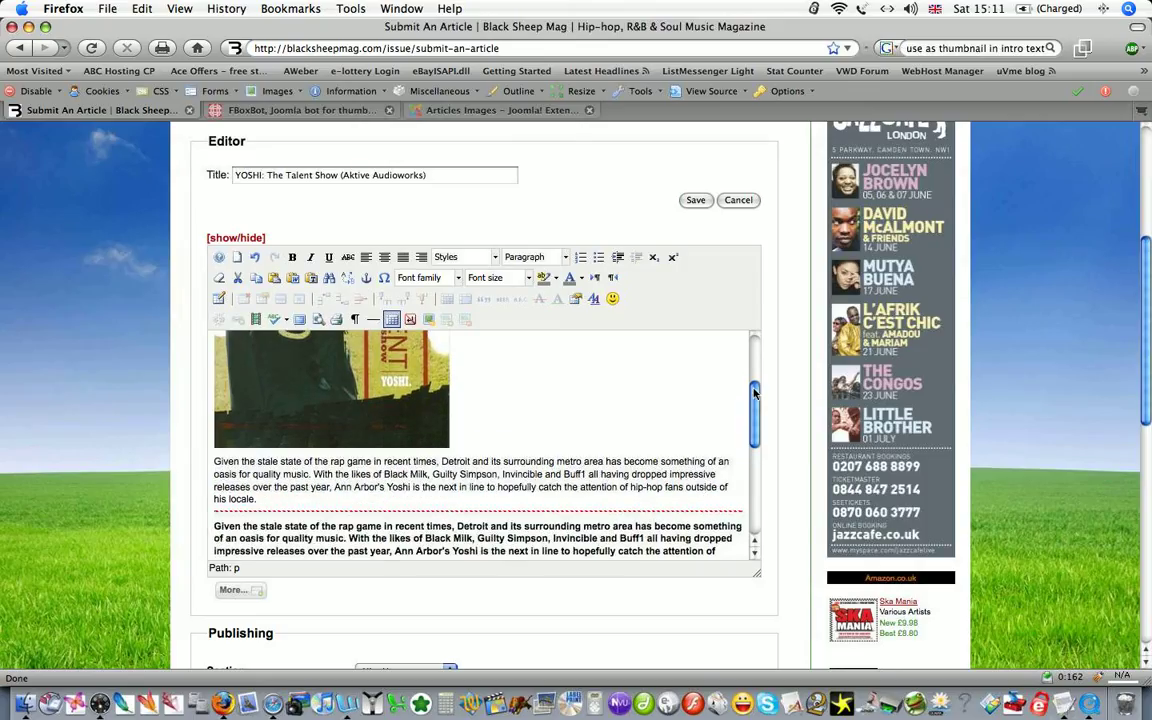
- Choose YOSHI_ALBUM_COVER.jpg from the album-covers folder as the image for the start of the bold paragraph below the read-more divider
scroll(754, 393, "down", 3)
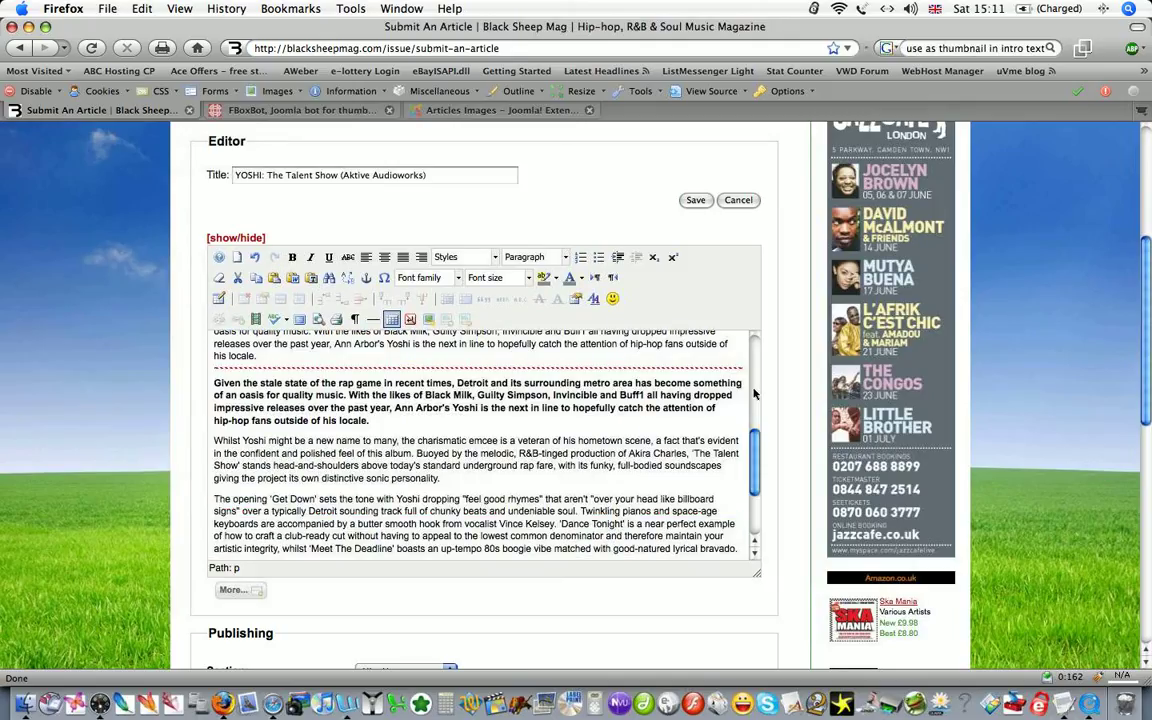
left_click(214, 383)
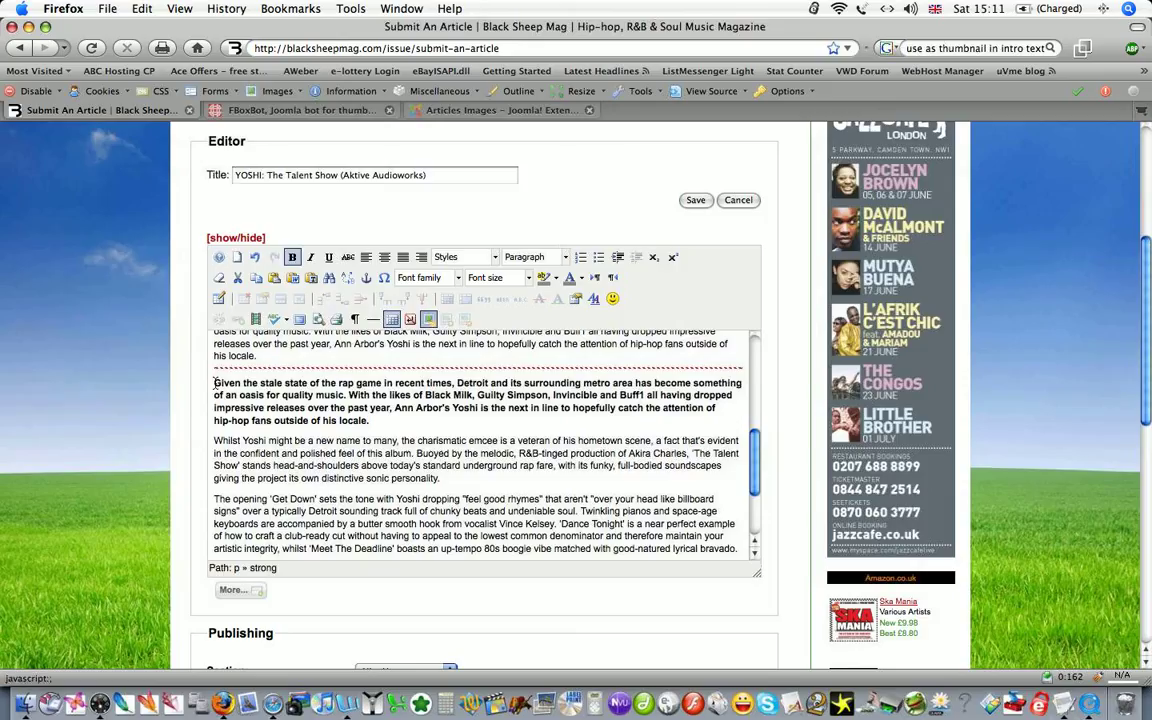
left_click(428, 319)
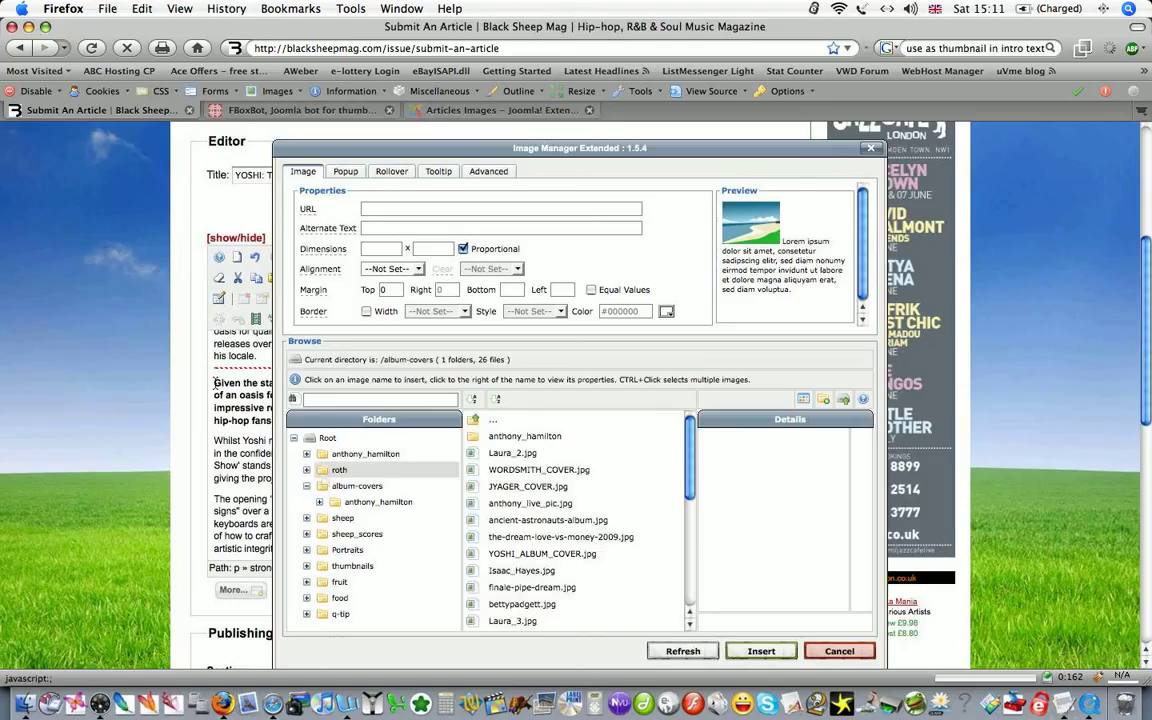
left_click(357, 486)
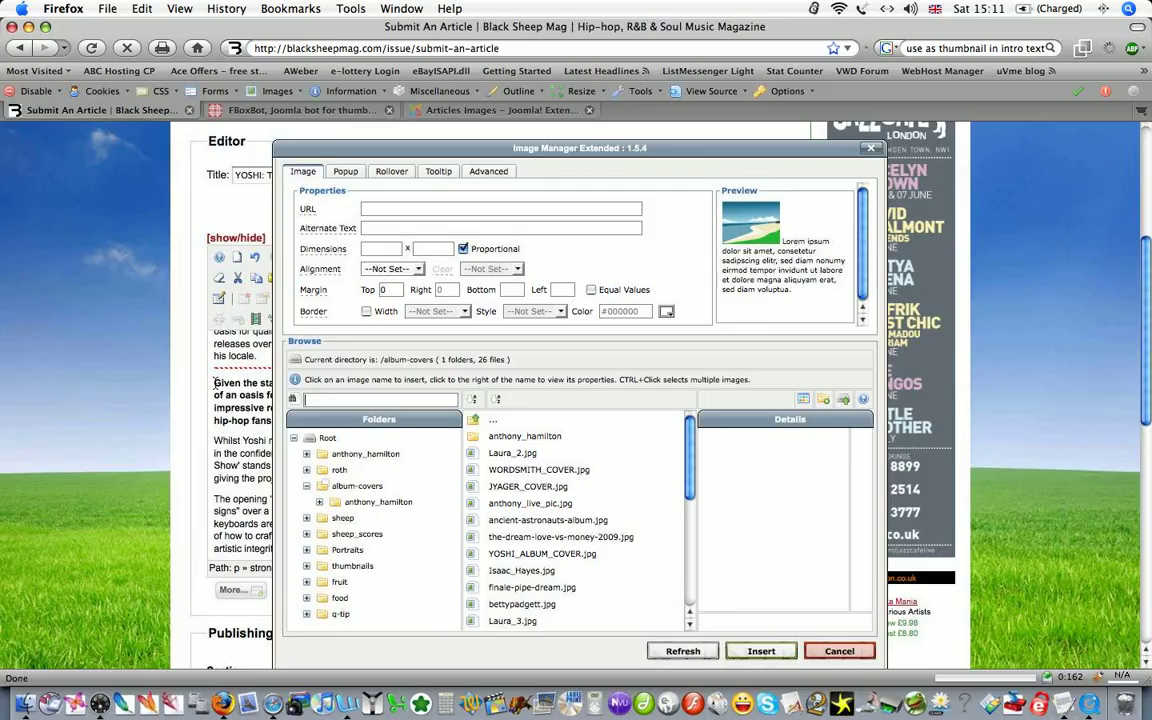
type("Y")
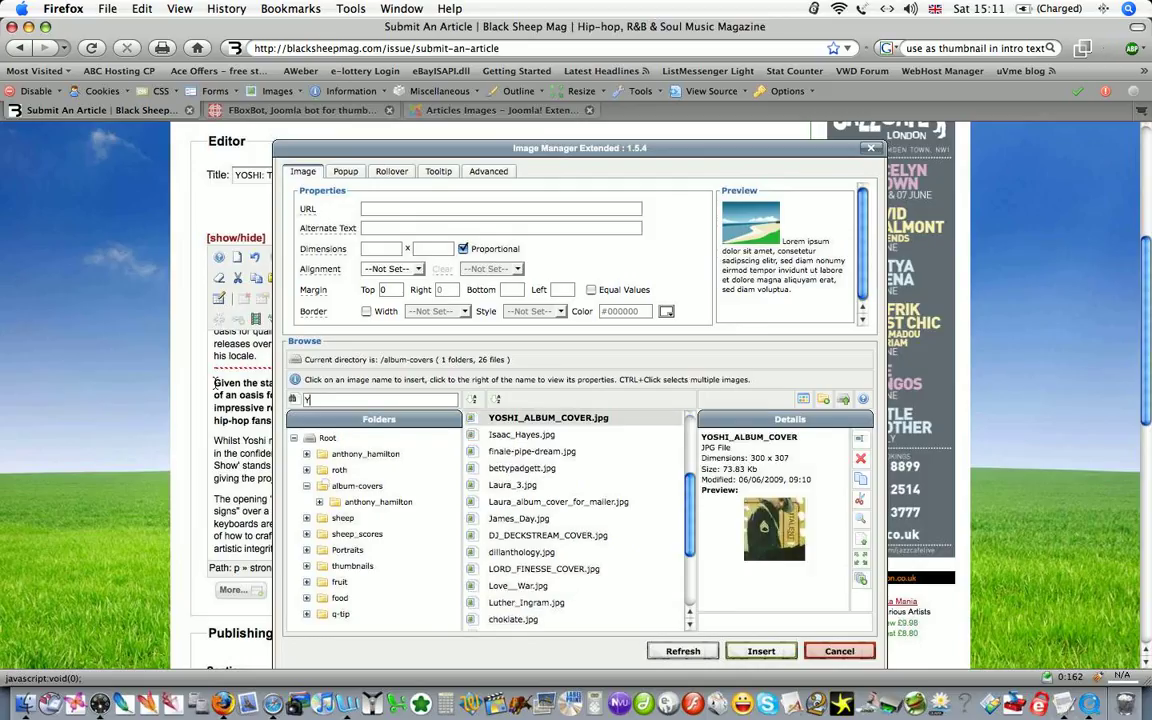
left_click(548, 418)
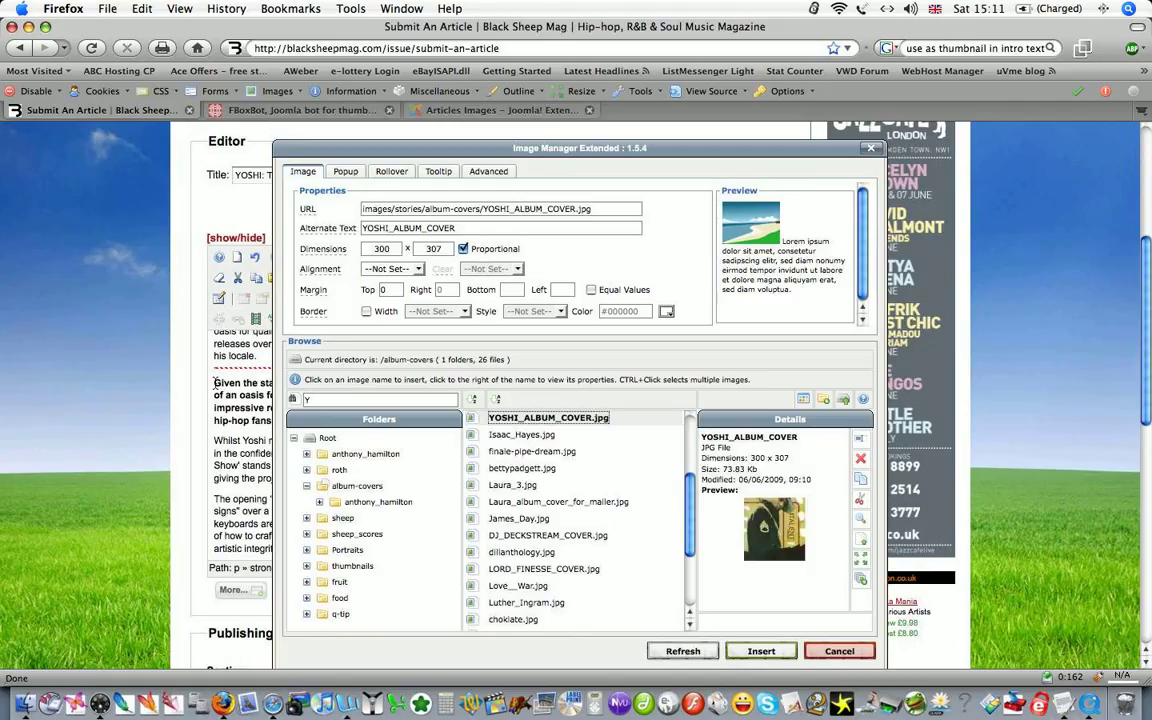
- Align the cover image right with a left margin of 15 and a bottom margin of 5, and insert it
left_click(390, 269)
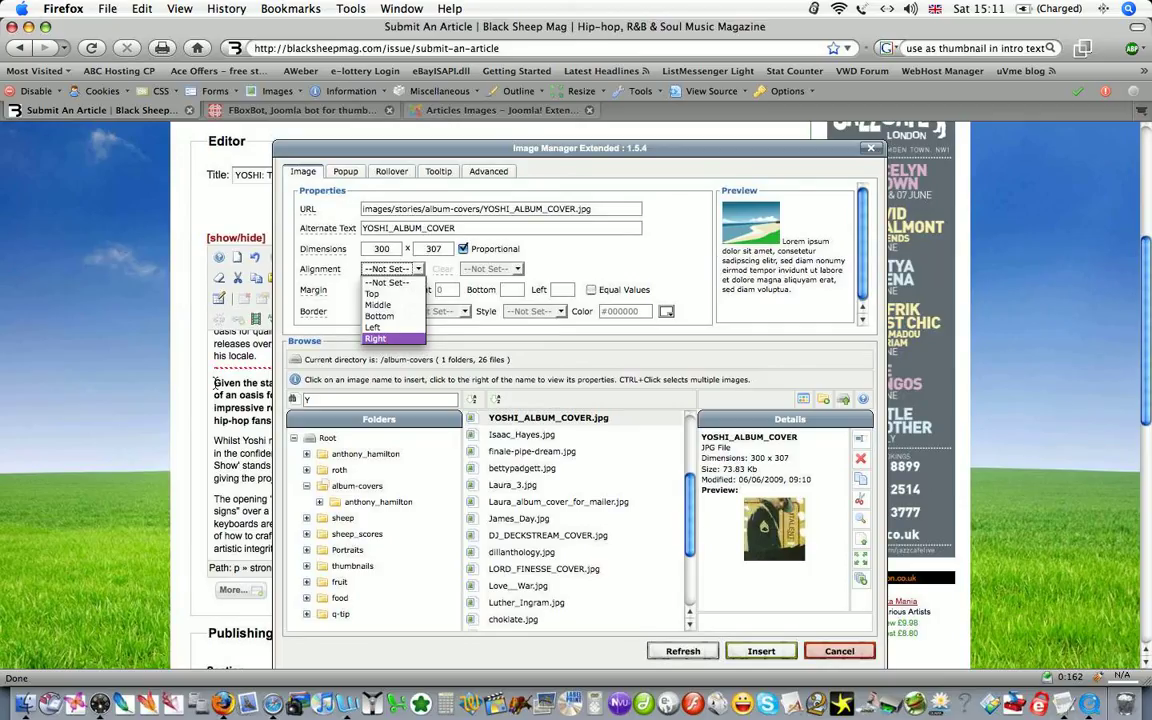
left_click(377, 339)
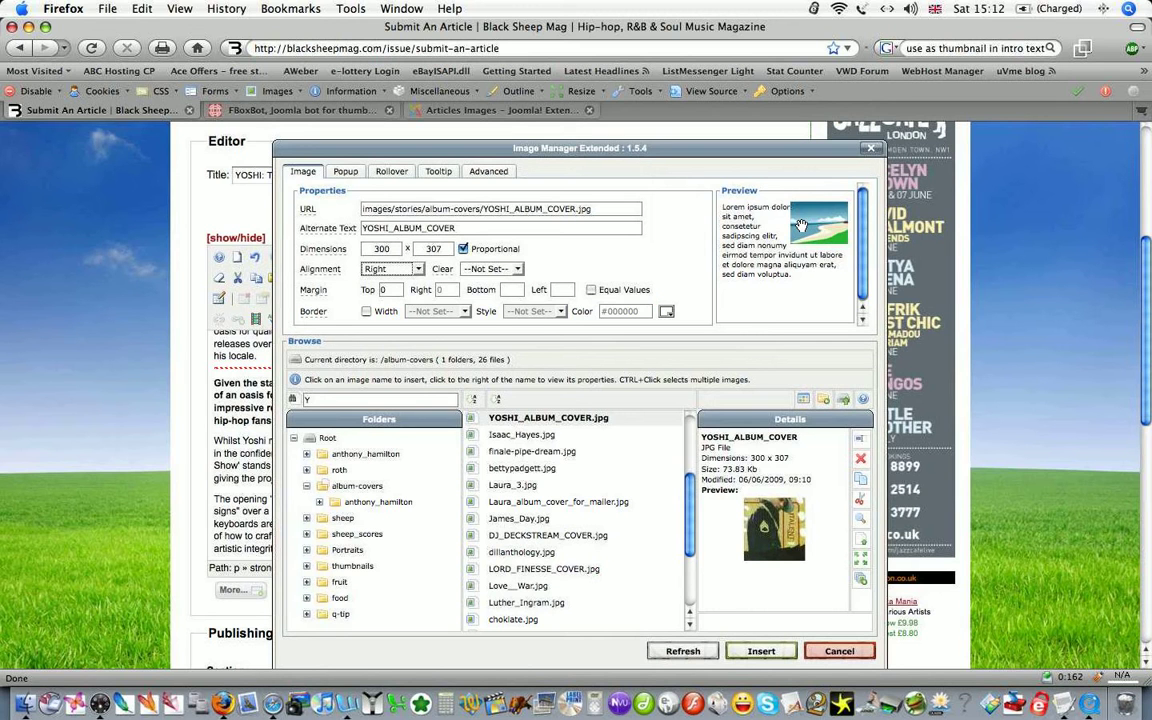
left_click(567, 289)
type("15")
left_click(513, 289)
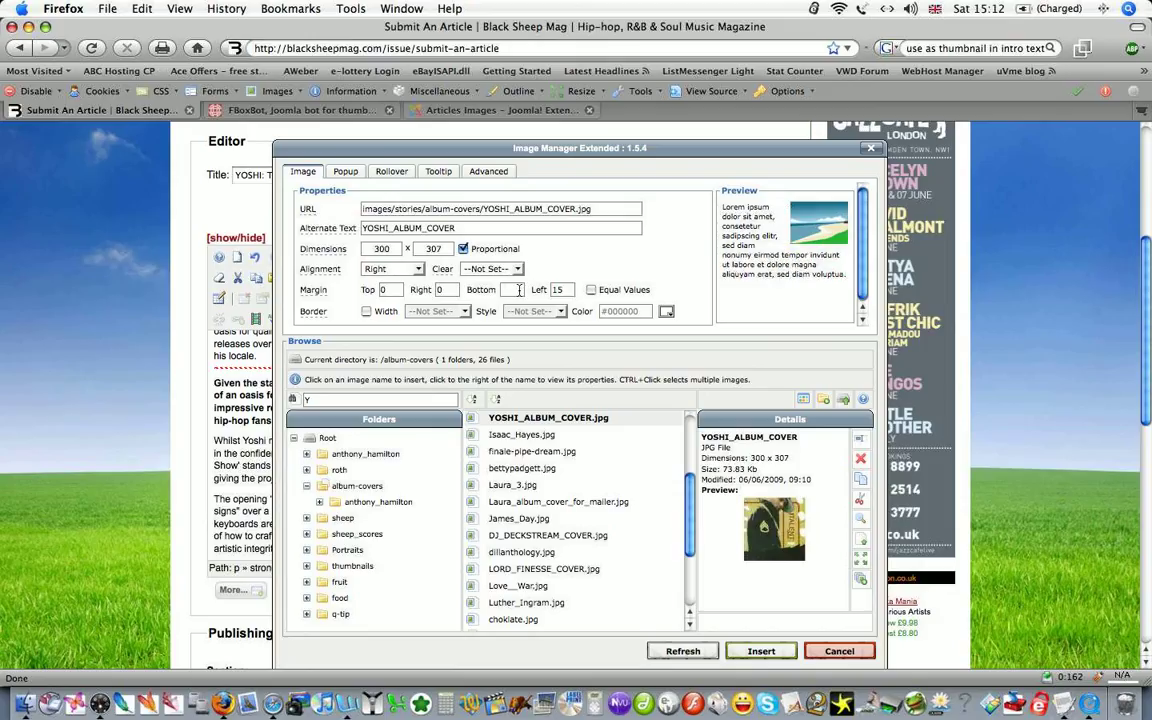
type("5")
left_click(761, 651)
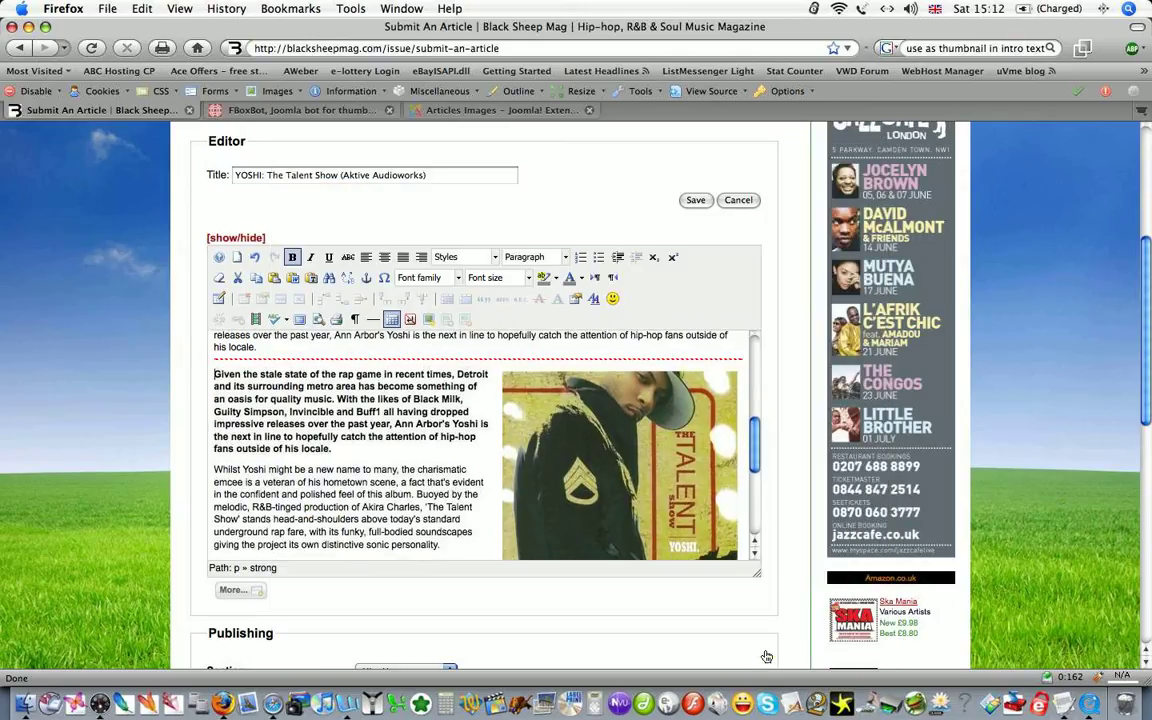
- Add a new line after the article's closing paragraph and open the sheep_scores folder in the image manager
scroll(766, 656, "down", 5)
key("Left")
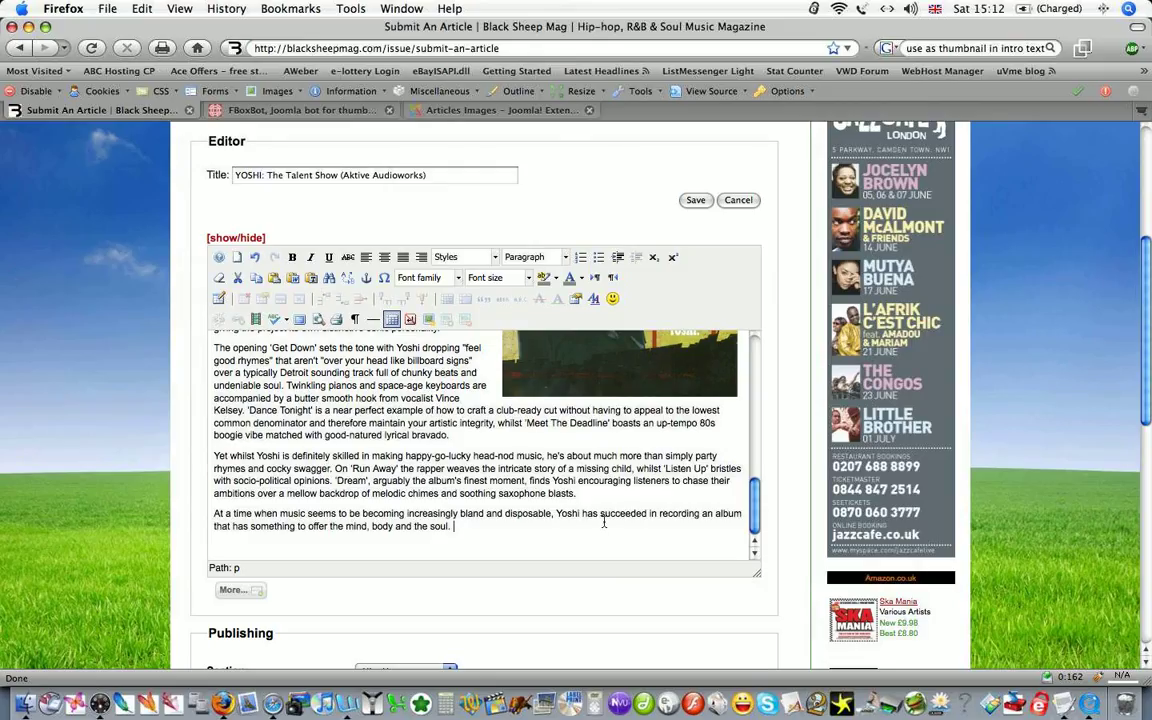
key("Return")
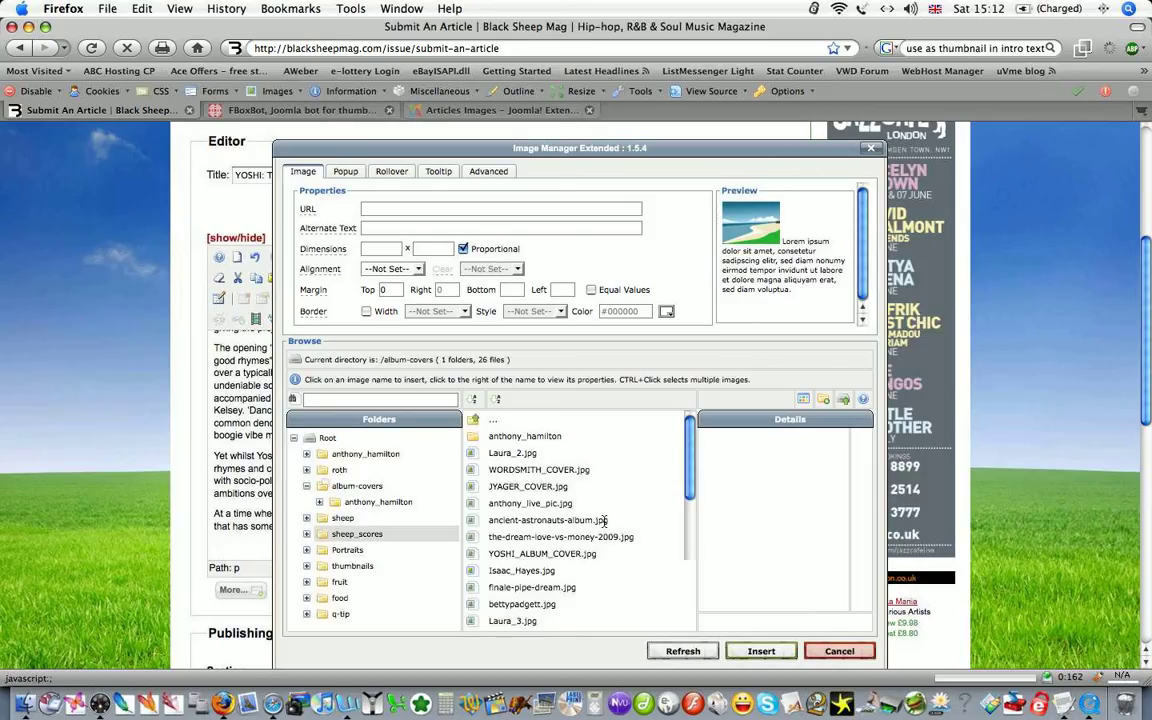
left_click(357, 534)
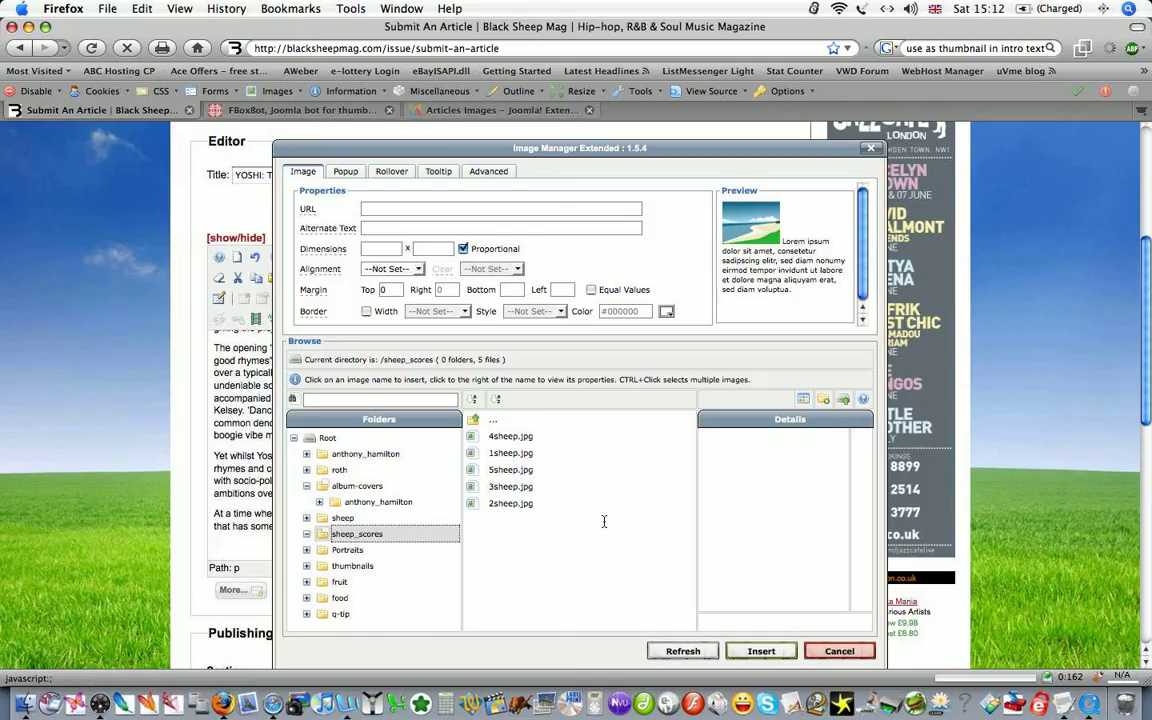
- Check the review's rating in the Word document and insert 4sheep.jpg as the score image at the article's end
key("super+Tab")
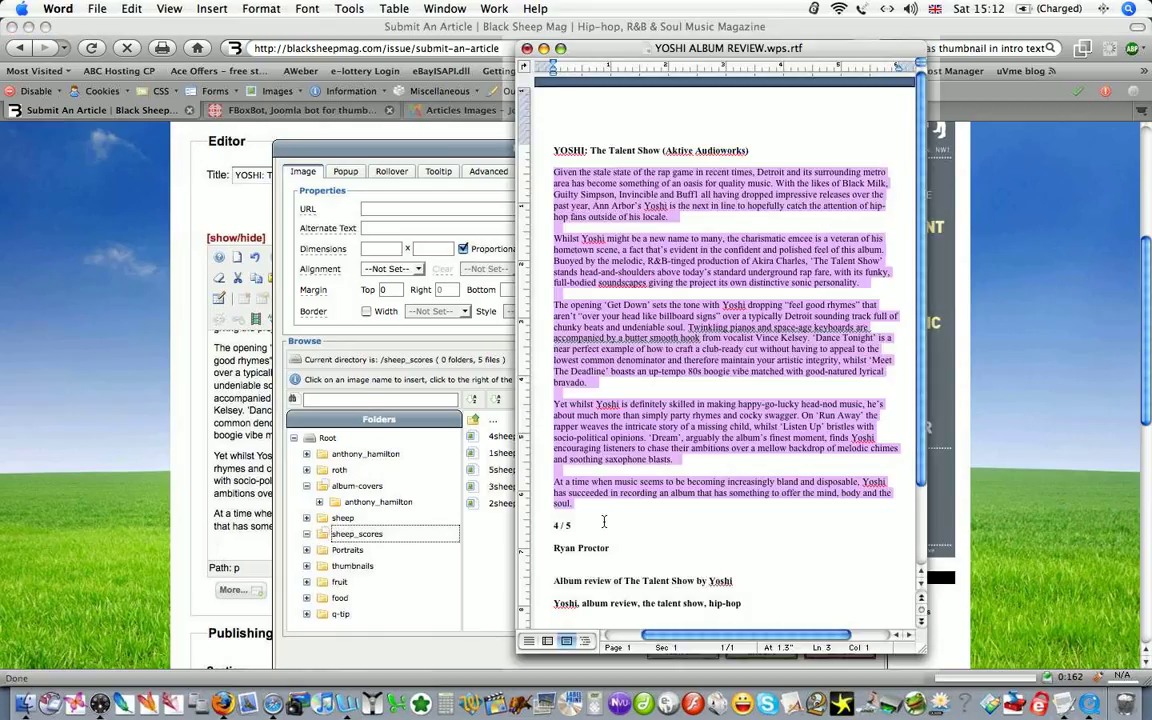
key("super+Tab")
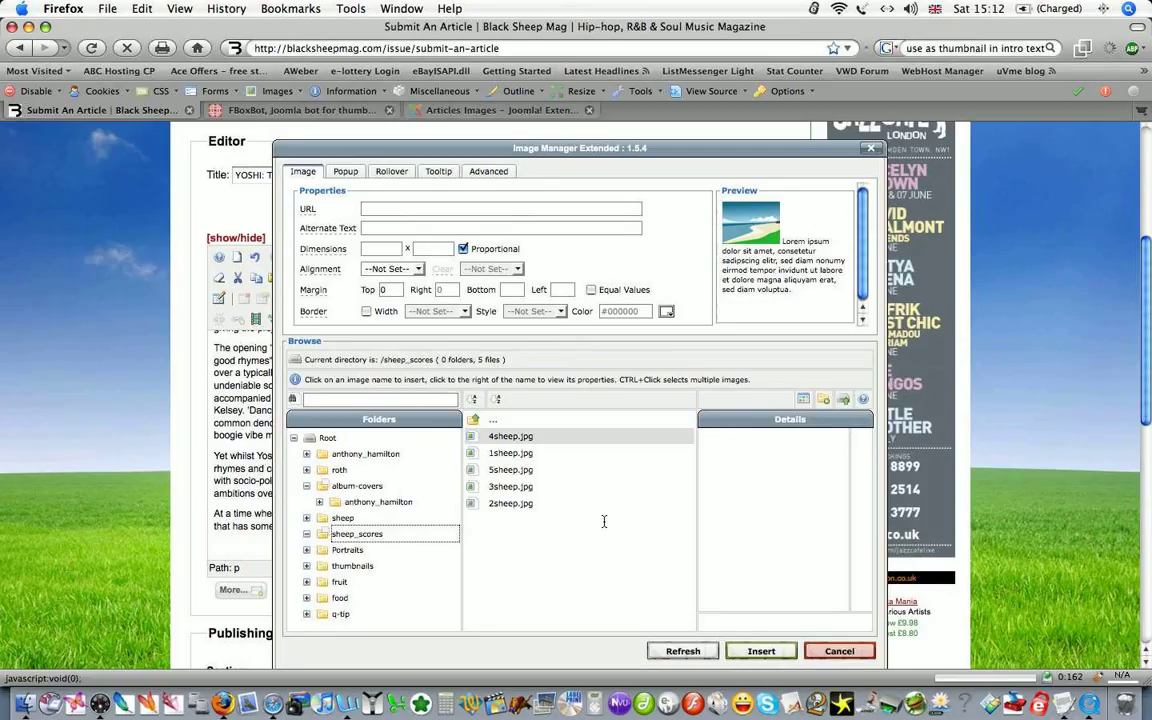
left_click(511, 436)
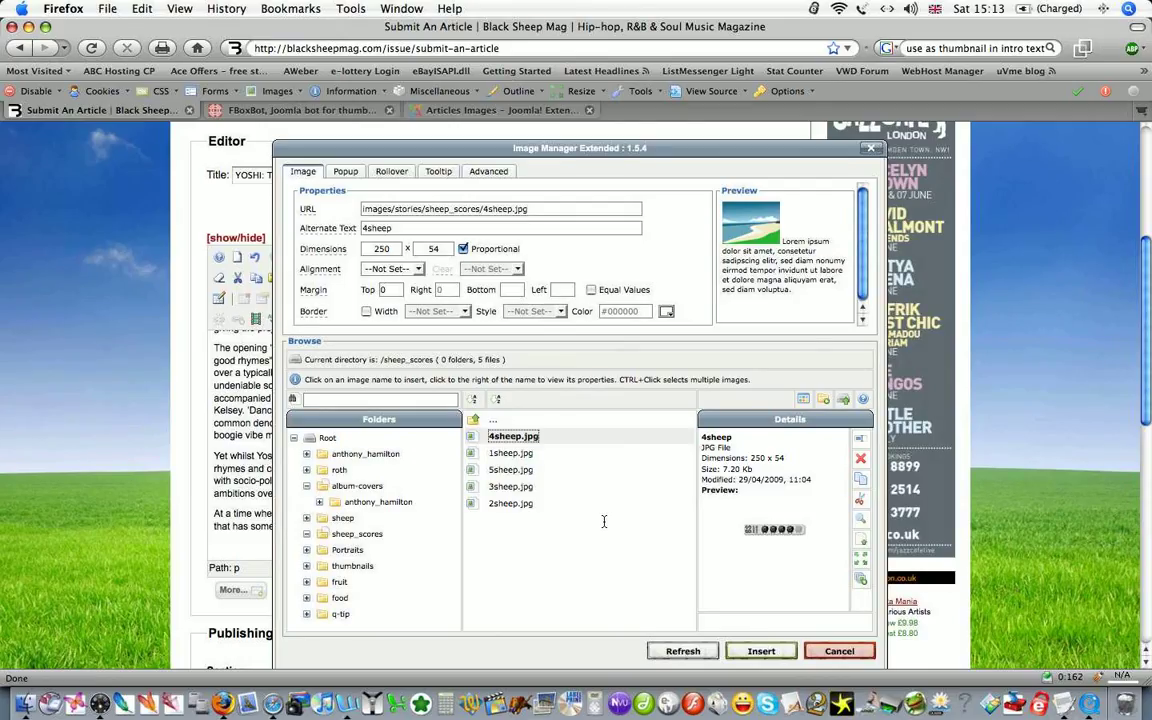
left_click(761, 651)
- Examine the Resize option and its width and height fields in the image upload dialog
scroll(614, 495, "down", 1)
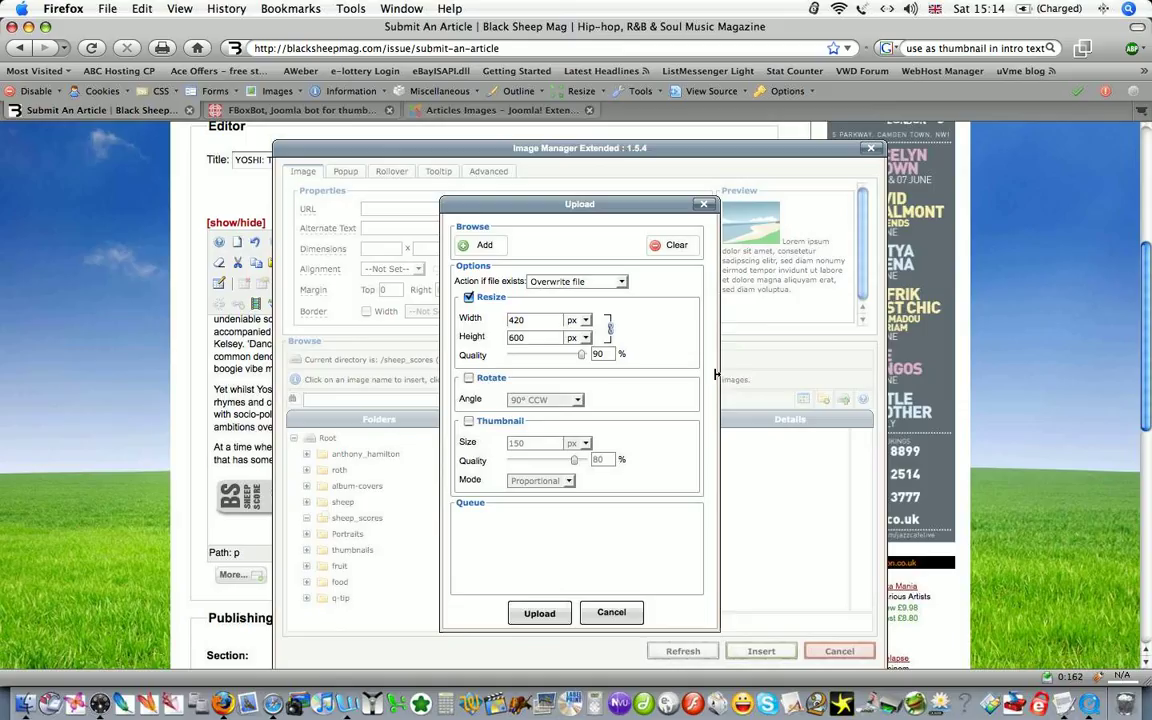
double_click(524, 320)
double_click(531, 338)
left_click(470, 302)
left_click(470, 301)
left_click(470, 301)
double_click(530, 320)
double_click(527, 338)
double_click(531, 320)
left_click(469, 298)
left_click(469, 298)
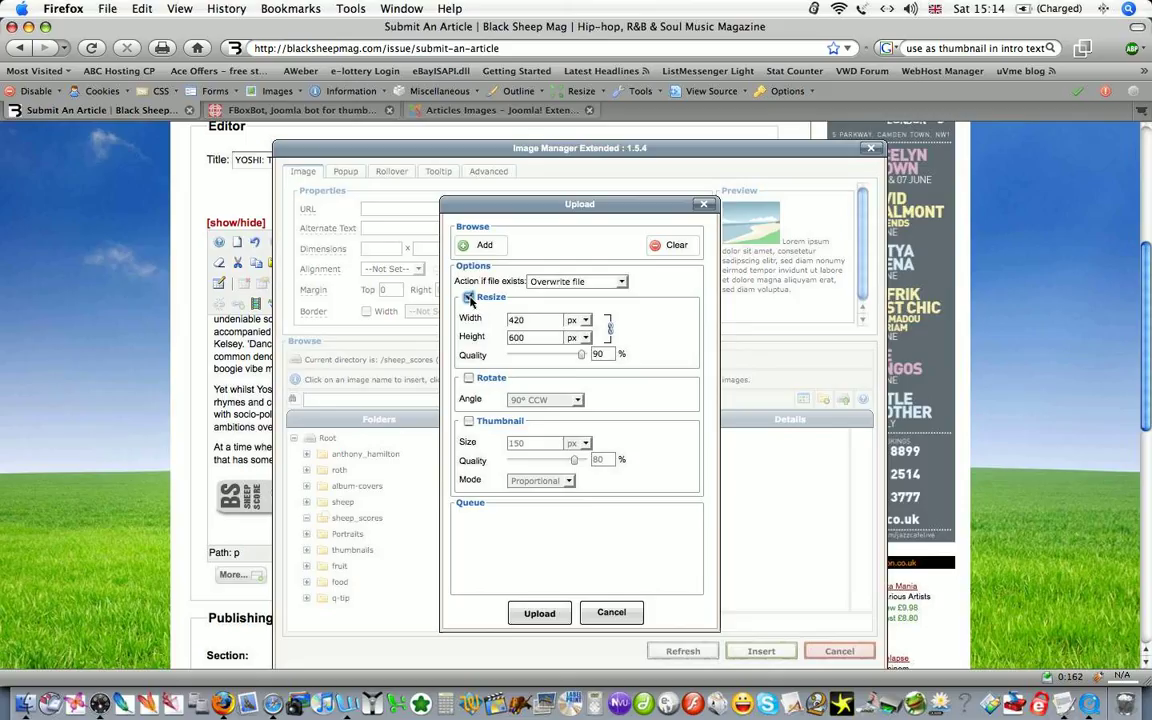